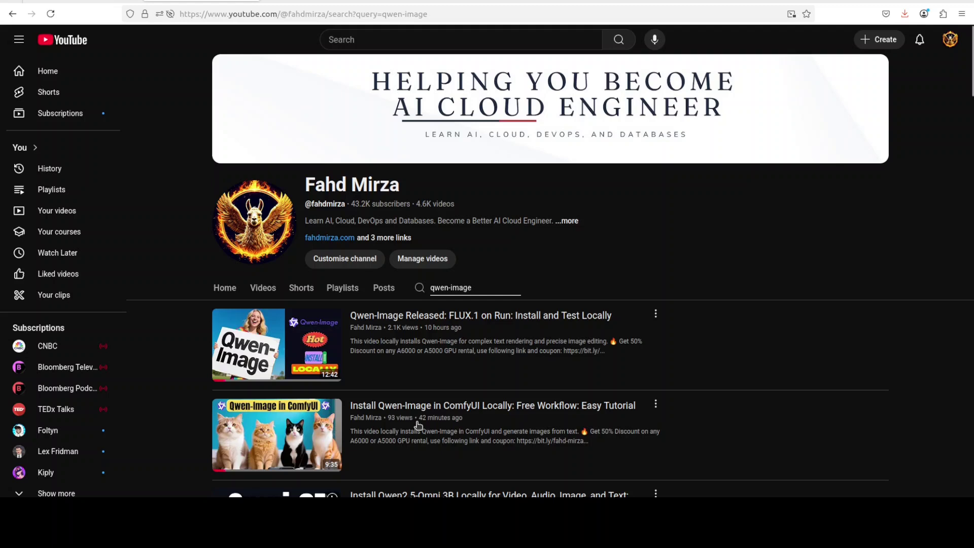
# - Review the channel's qwen-image search results, including the Qwen-Image ComfyUI local install tutorial
pyautogui.moveTo(517, 417)
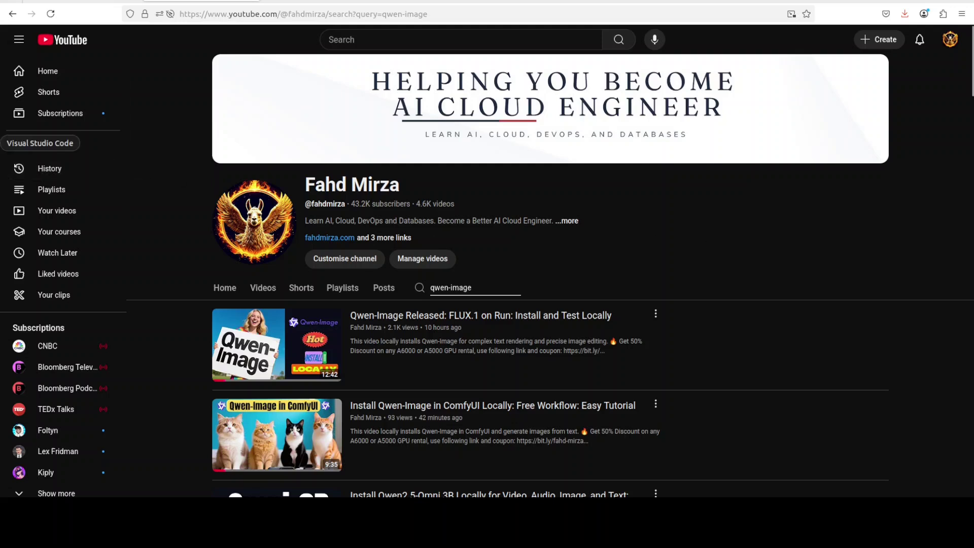
pyautogui.click(5, 143)
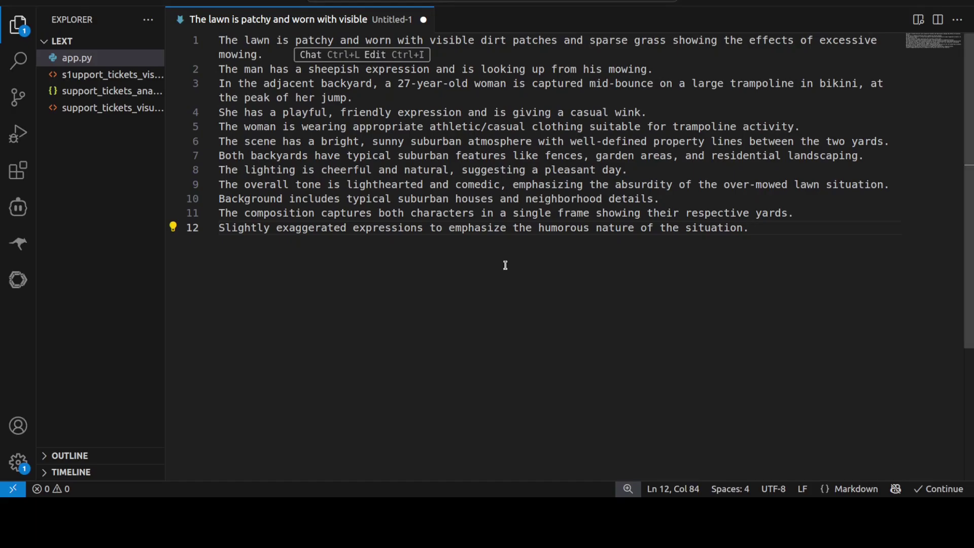
pyautogui.click(404, 170)
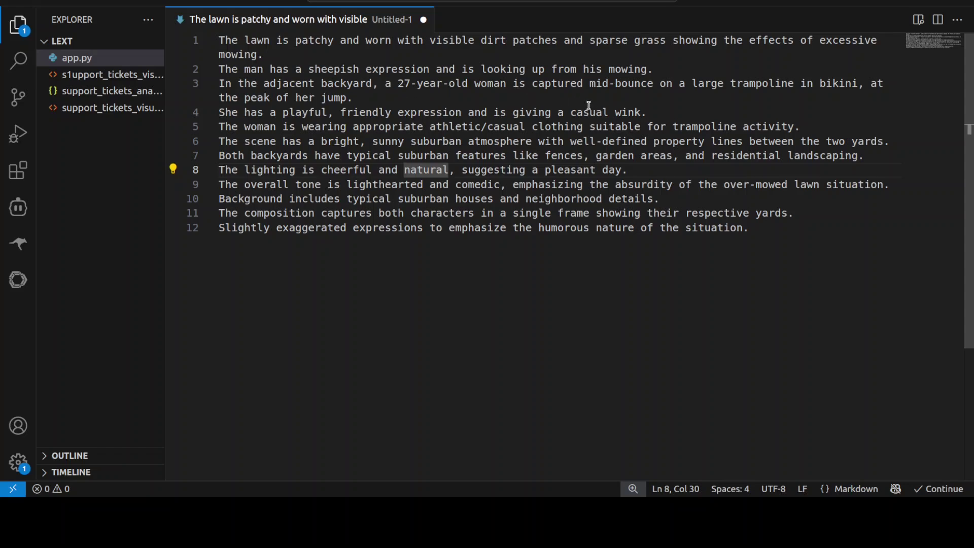
pyautogui.click(558, 111)
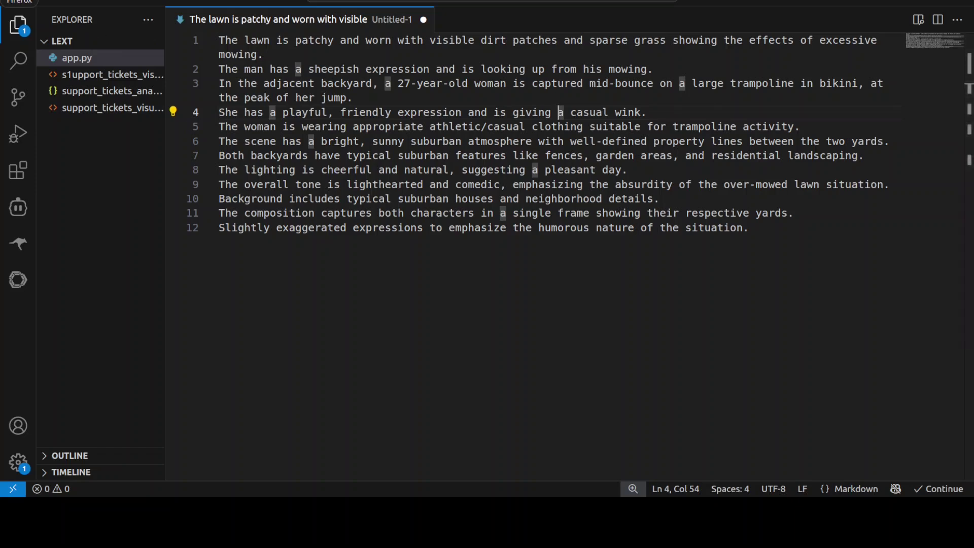
pyautogui.hotkey('alt', 'Tab')
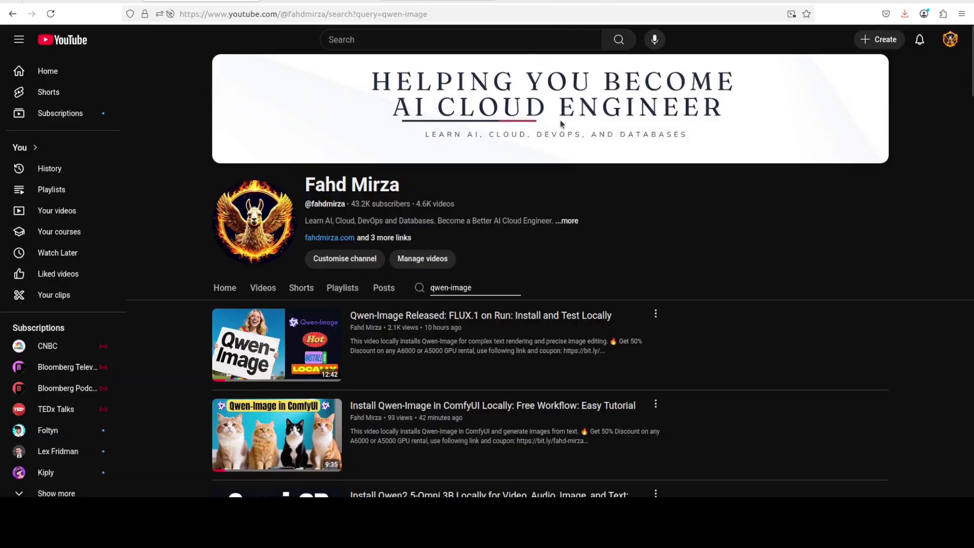
# - Switch to ComfyUI to view the Qwen-Image lawn-mowing and trampoline result
pyautogui.hotkey('alt', 'Tab')
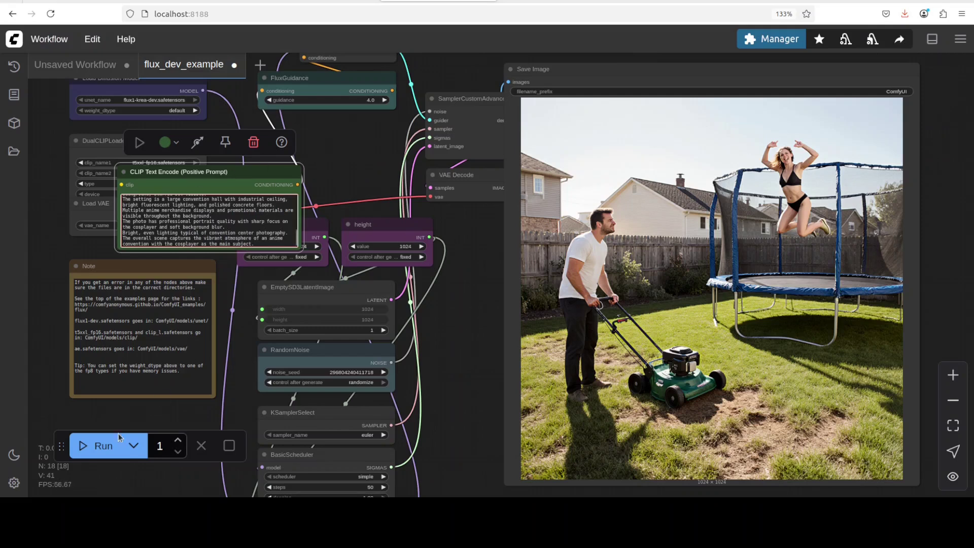
# - Queue a FLUX generation with the convention-hall cosplay prompt
pyautogui.click(103, 448)
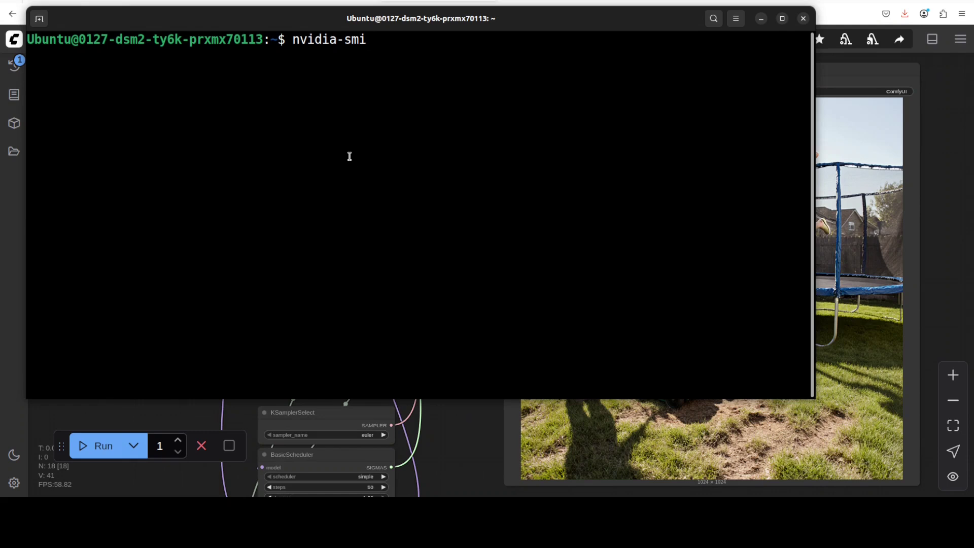
# - Check GPU status with nvidia-smi and print the OS release with cat /etc/*release
pyautogui.press('Return')
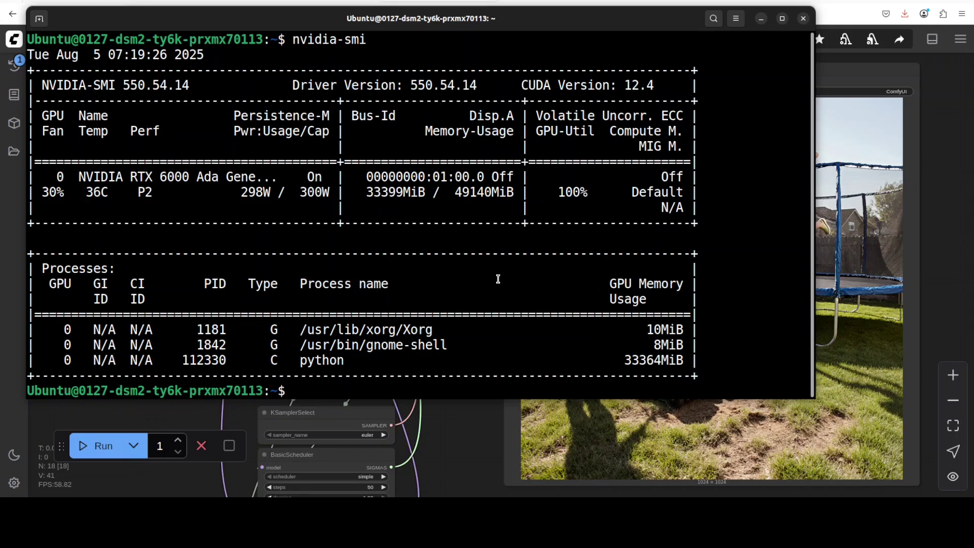
pyautogui.write('cat /etc/')
pyautogui.write('*')
pyautogui.write('rel')
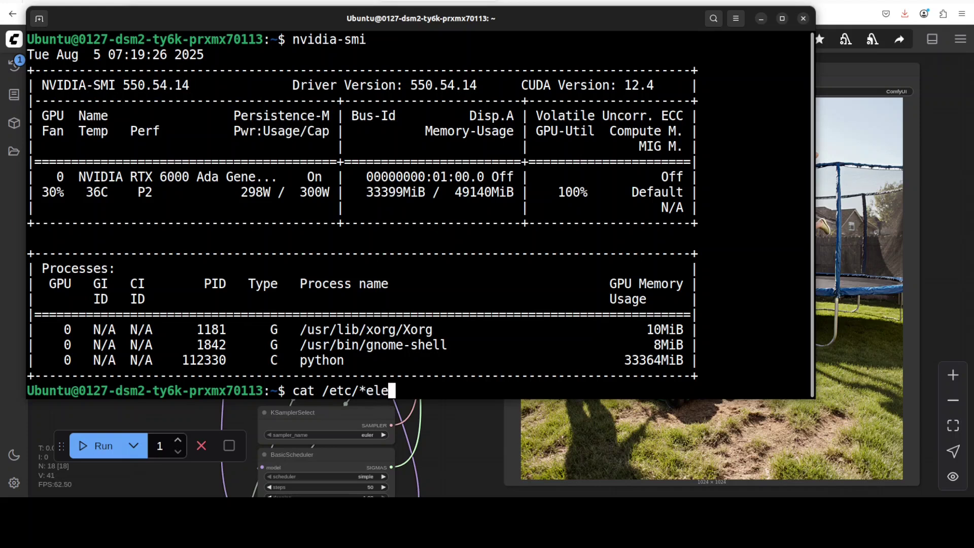
pyautogui.press('BackSpace')
pyautogui.press('BackSpace')
pyautogui.press('BackSpace')
pyautogui.press('BackSpace')
pyautogui.write('r')
pyautogui.press('BackSpace')
pyautogui.write('*release')
pyautogui.press('Return')
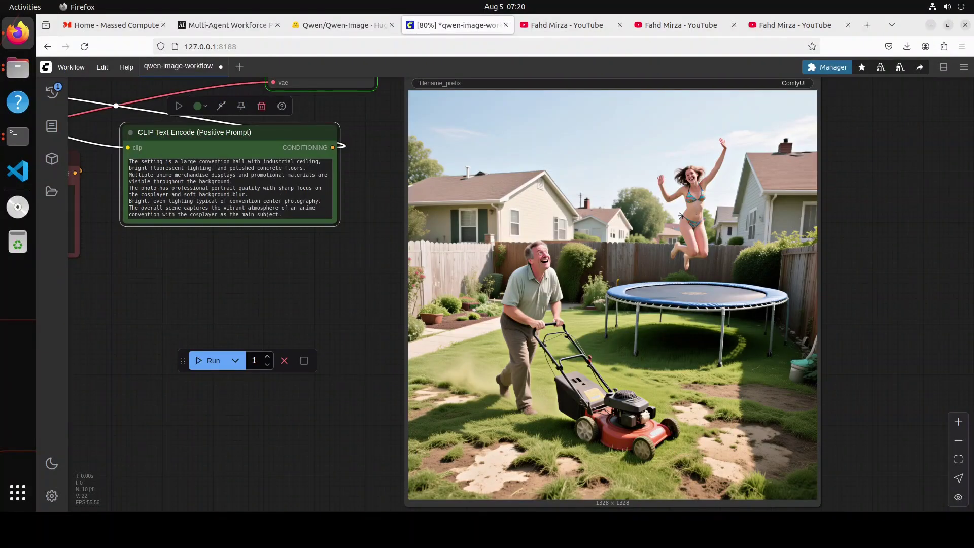
# - Bring the terminal forward to check H100 memory usage after the 1328×1328 cosplayer generation
pyautogui.click(21, 146)
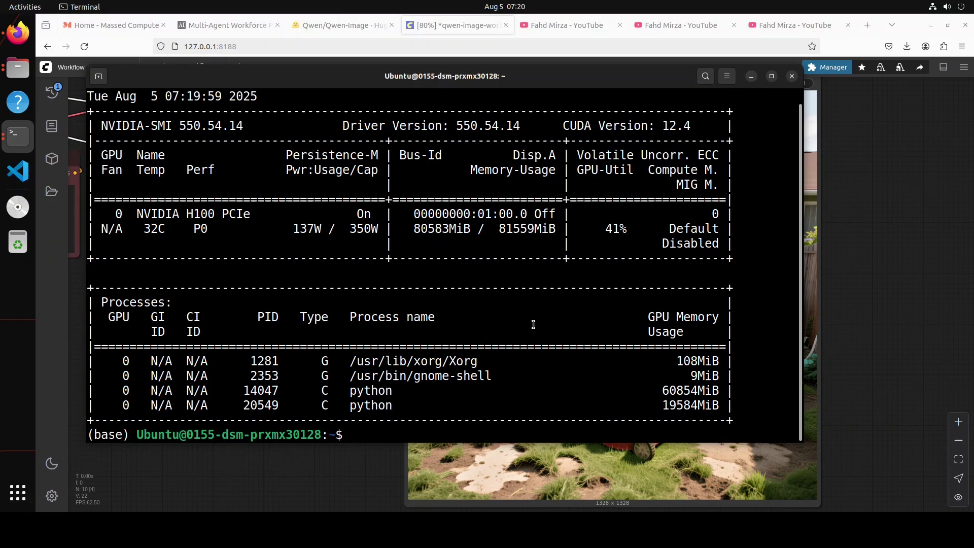
# - Hide the terminal to return to the ComfyUI workflow
pyautogui.click(751, 77)
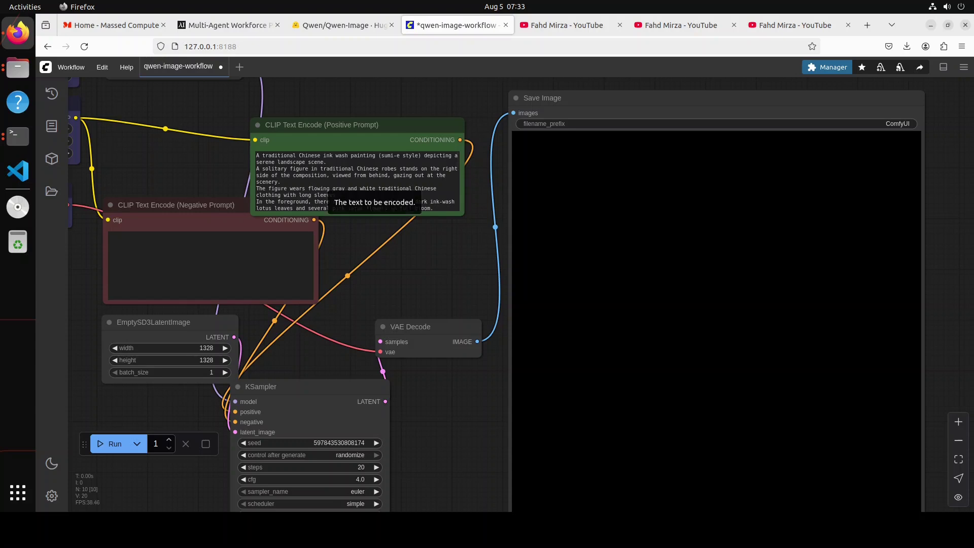
# - Replace the Qwen-Image positive prompt with the lotus flowers dripping vibrant paint description
pyautogui.click(327, 178)
pyautogui.hotkey('ctrl', 'a')
pyautogui.hotkey('ctrl', 'v')
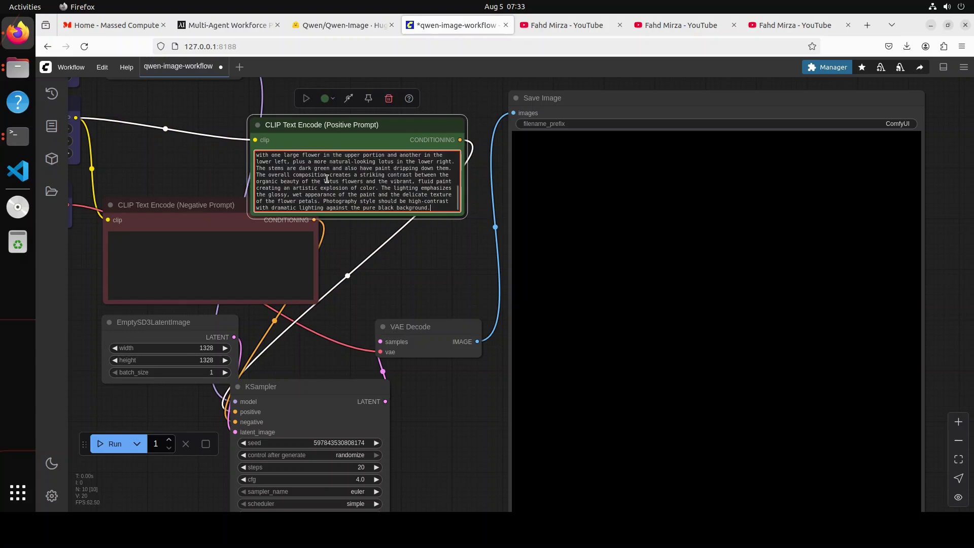
pyautogui.scroll(5, 339, 182)
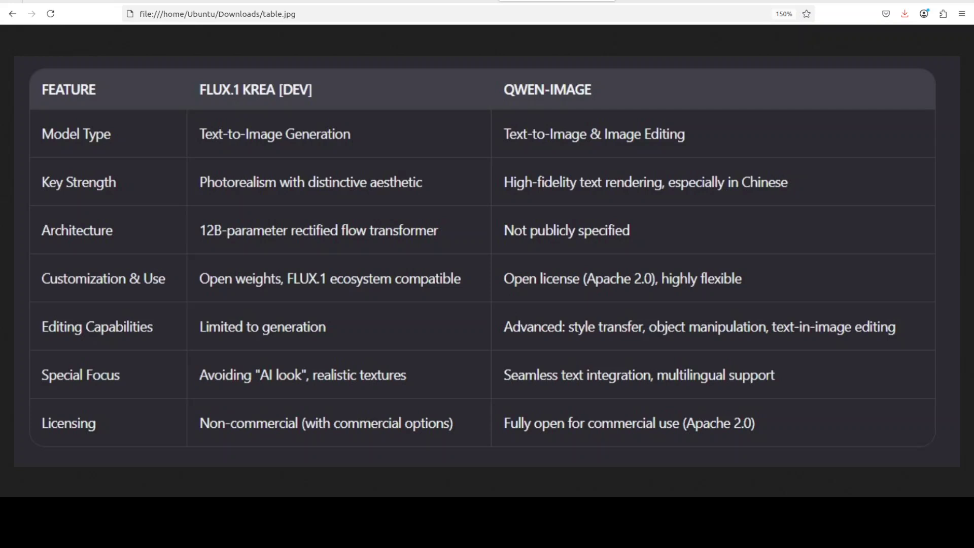
# - Return from the code editor to Firefox's qwen-image-workflow tab showing the lotus paint image
pyautogui.click(5, 143)
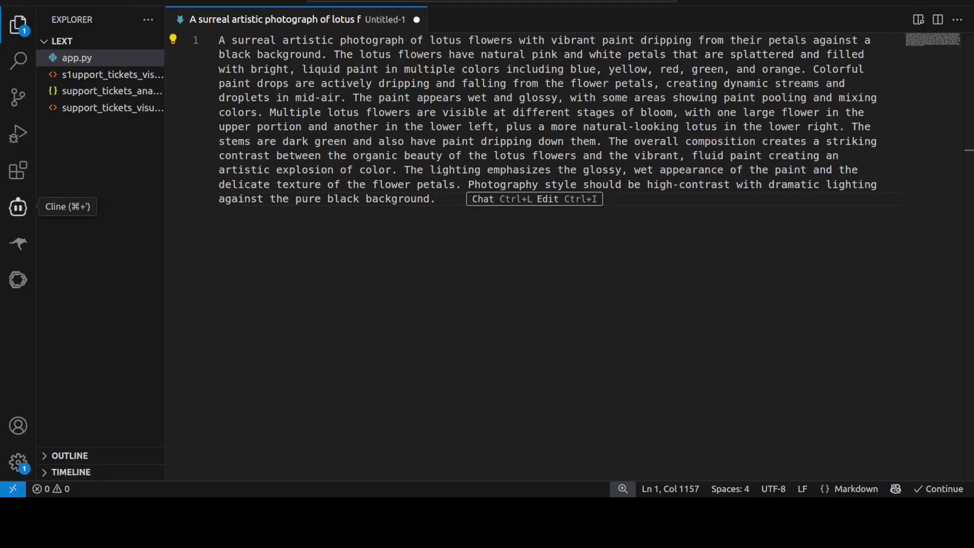
pyautogui.hotkey('alt', 'Tab')
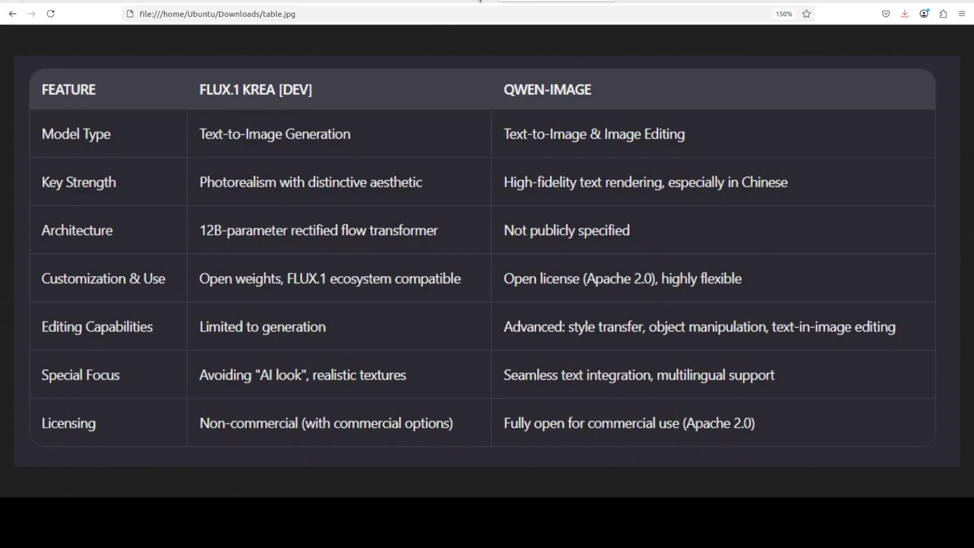
pyautogui.click(459, 2)
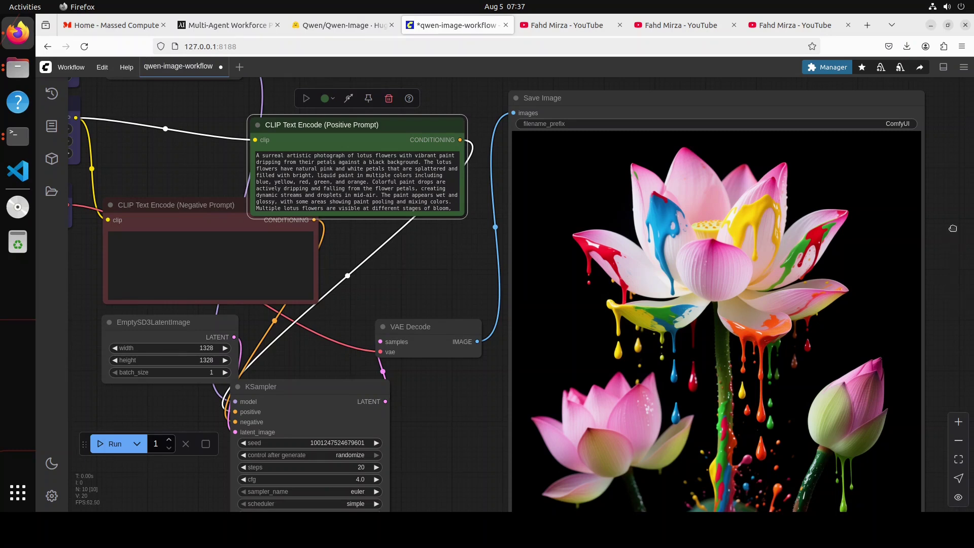
# - Leave the finished lotus workflow for the YouTube channel's qwen-image search results
pyautogui.scroll(-3, 952, 226)
pyautogui.scroll(1, 951, 247)
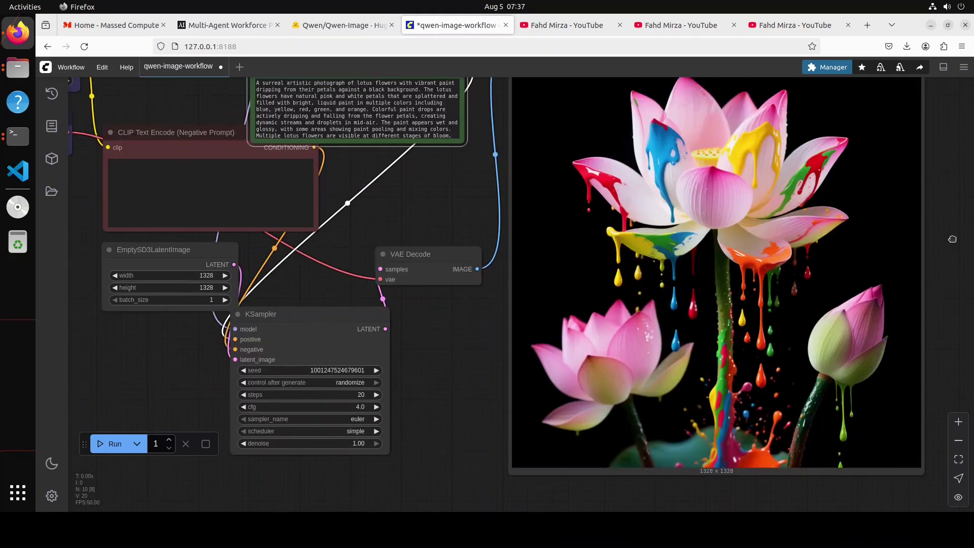
pyautogui.scroll(2, 951, 246)
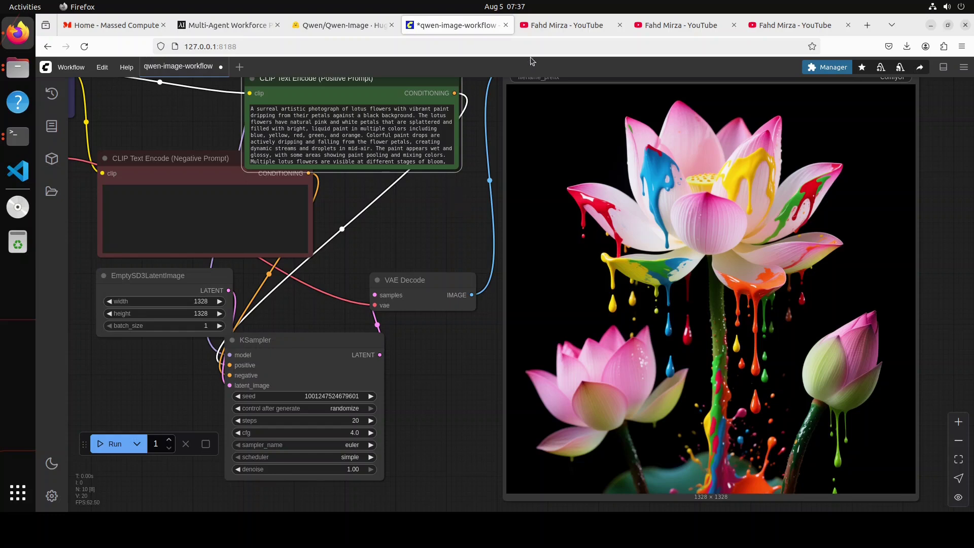
pyautogui.click(545, 32)
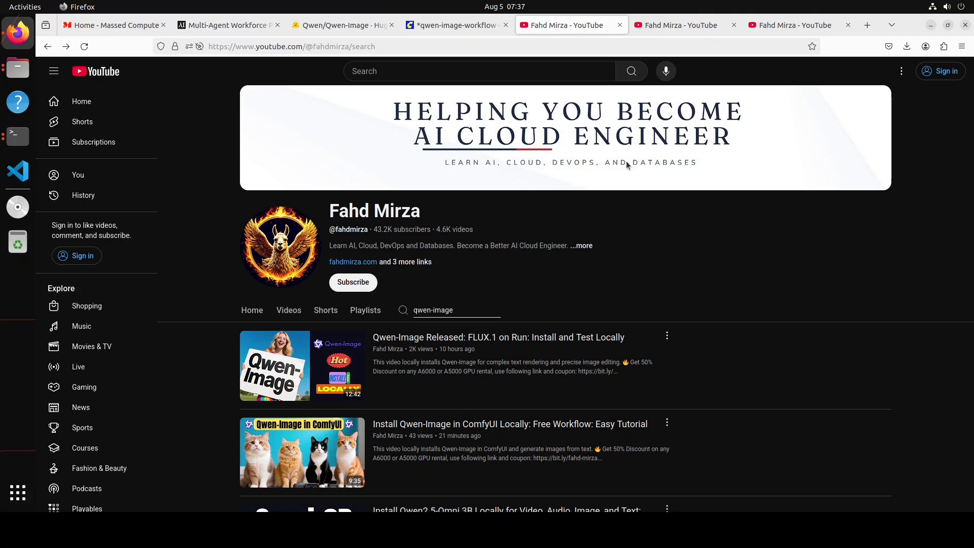